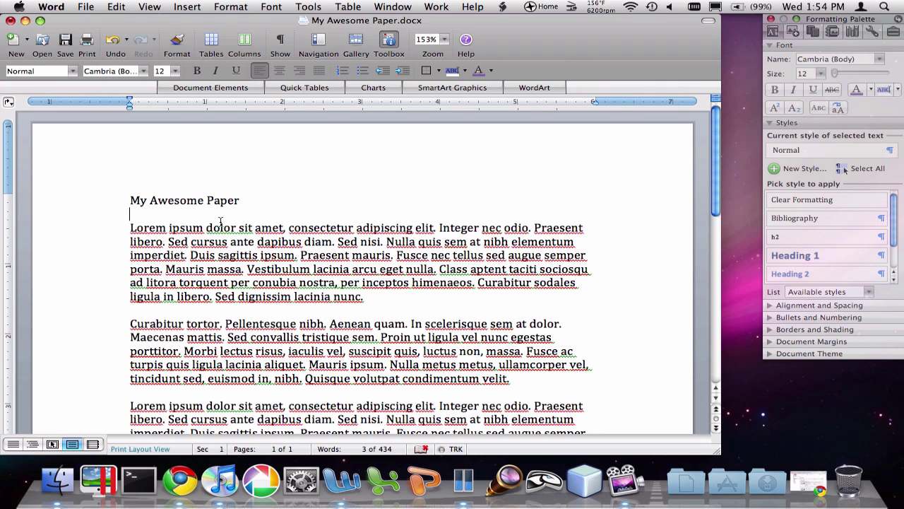
- Start a new citation source with the cursor at the end of the first body paragraph
click(379, 302)
click(832, 31)
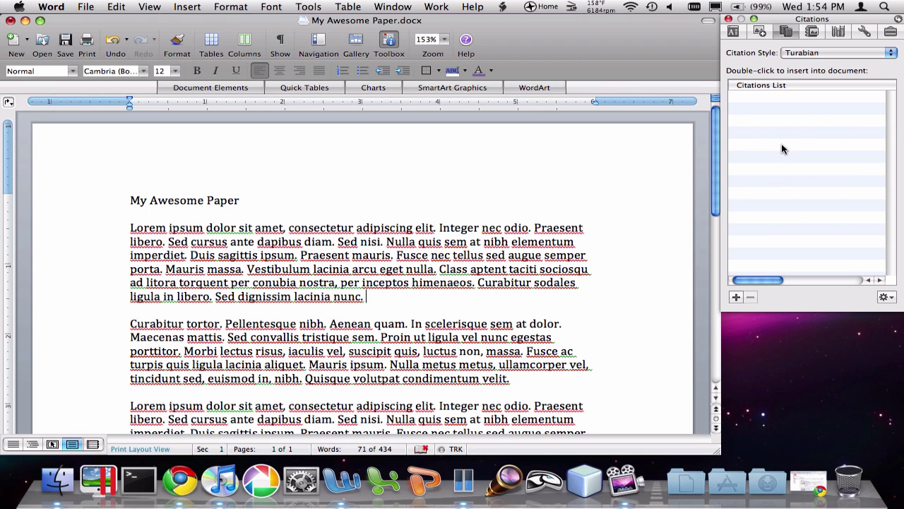
click(736, 298)
click(738, 296)
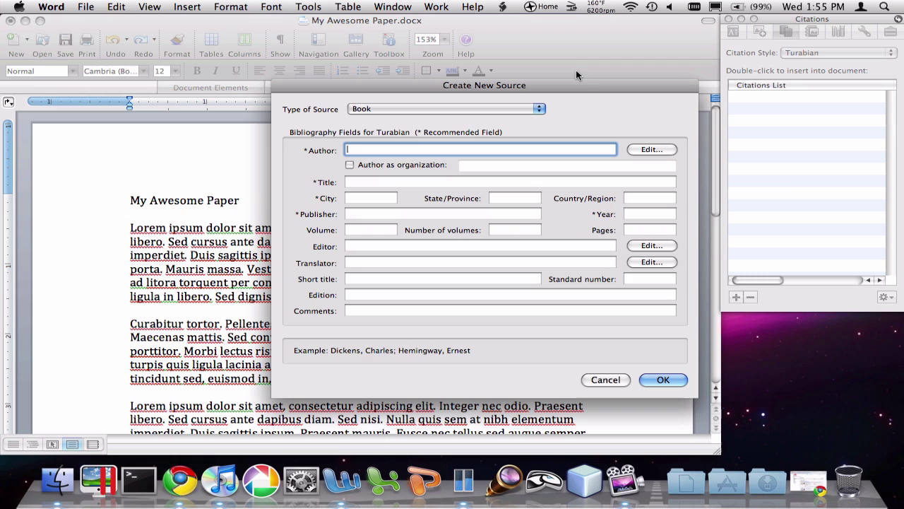
- Preview the source fields for the Web site type and return the type of source to Book
click(483, 109)
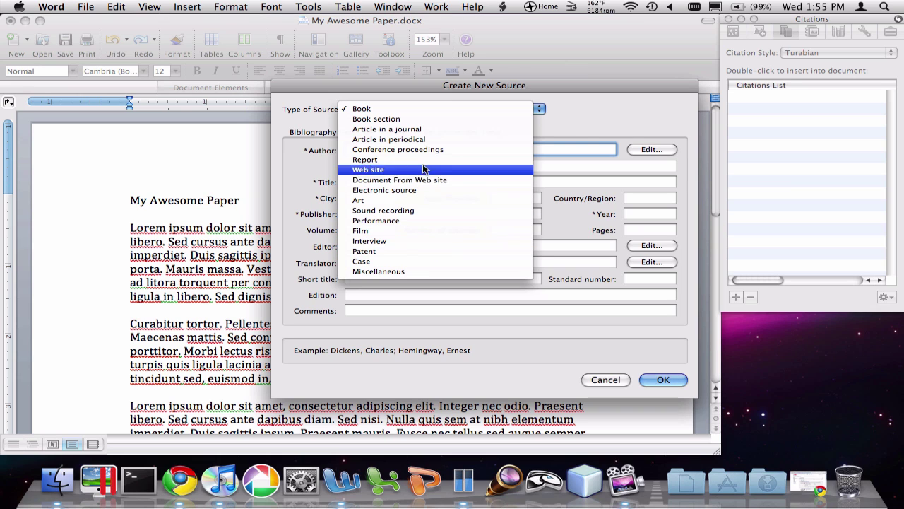
key(Escape)
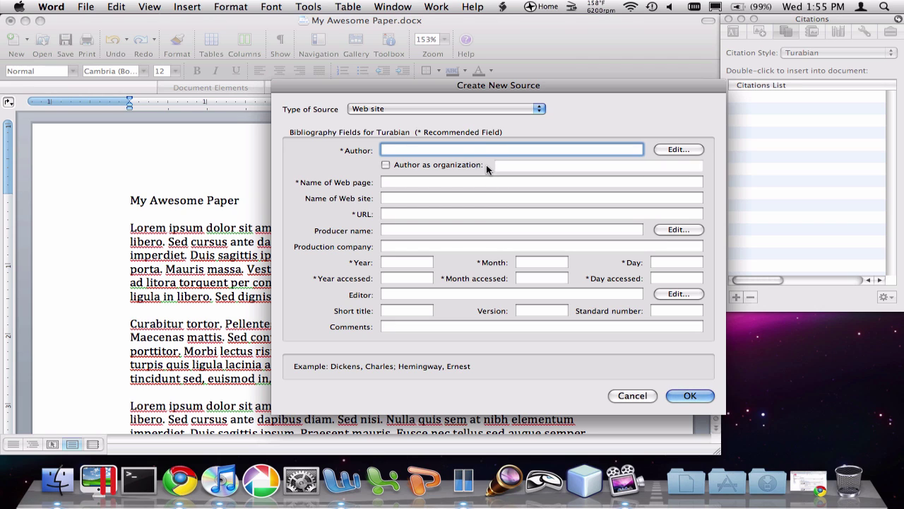
click(434, 111)
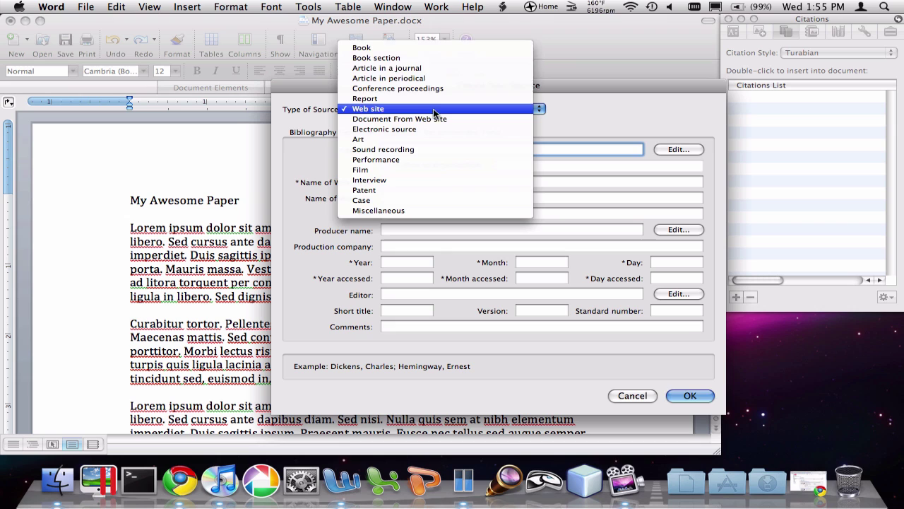
click(385, 48)
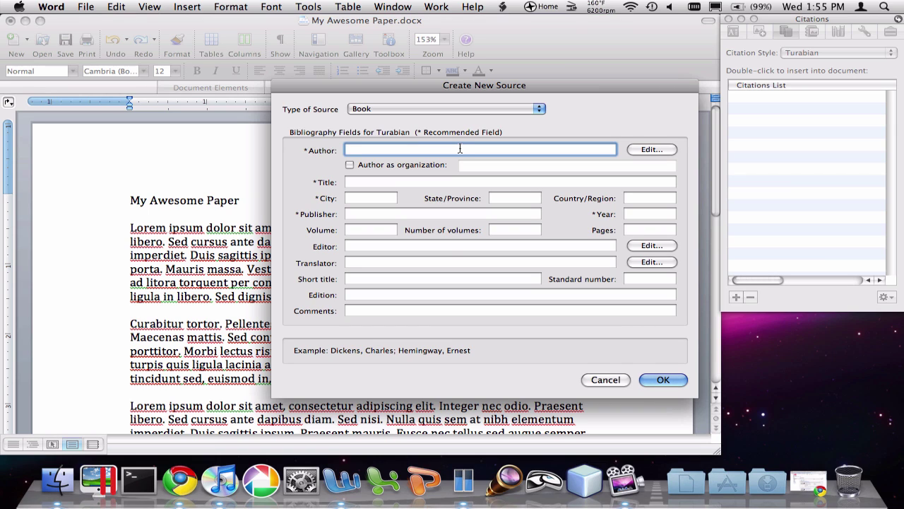
- Enter C. S. Lewis as the book's author, The Great Divorce as its title and London as its city
text(C. S. Lewis)
key(Tab)
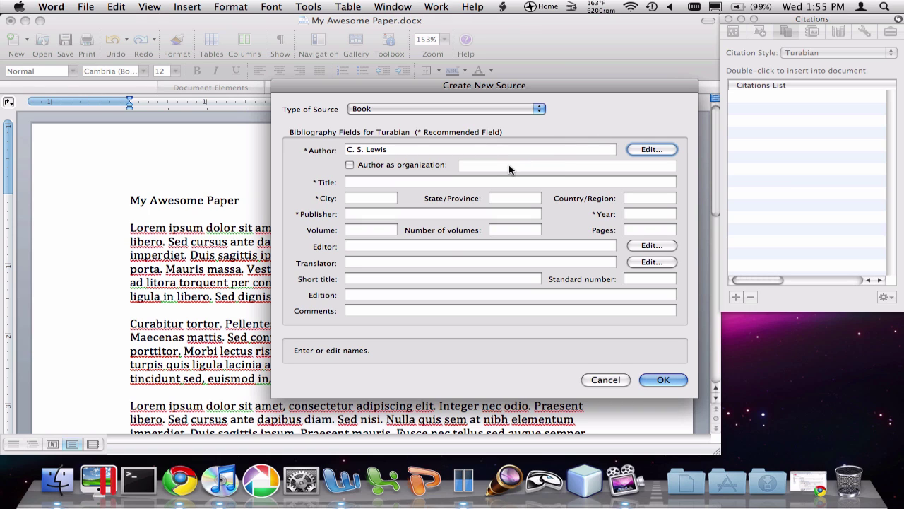
click(424, 185)
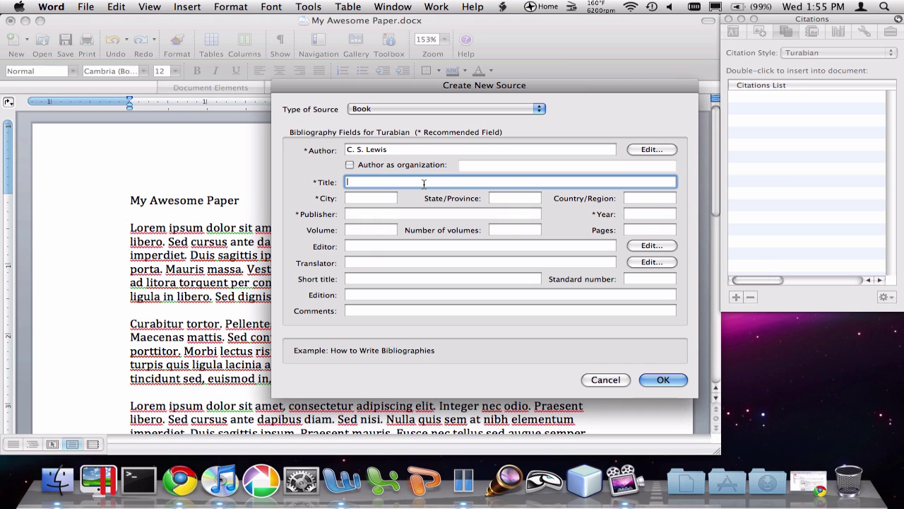
text(The Great Divorce)
click(381, 197)
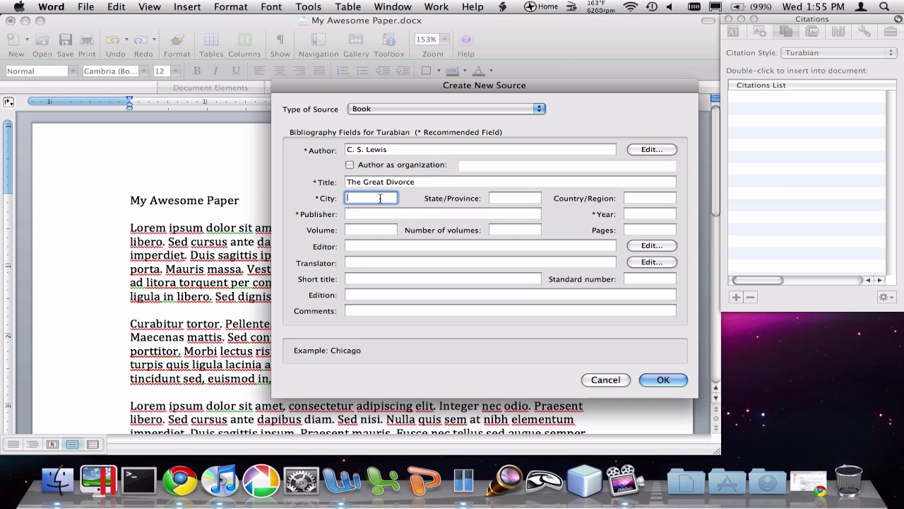
text(London)
key(Tab)
- Set the publisher to Publisher A and the year to 1953, and save the new source
click(392, 215)
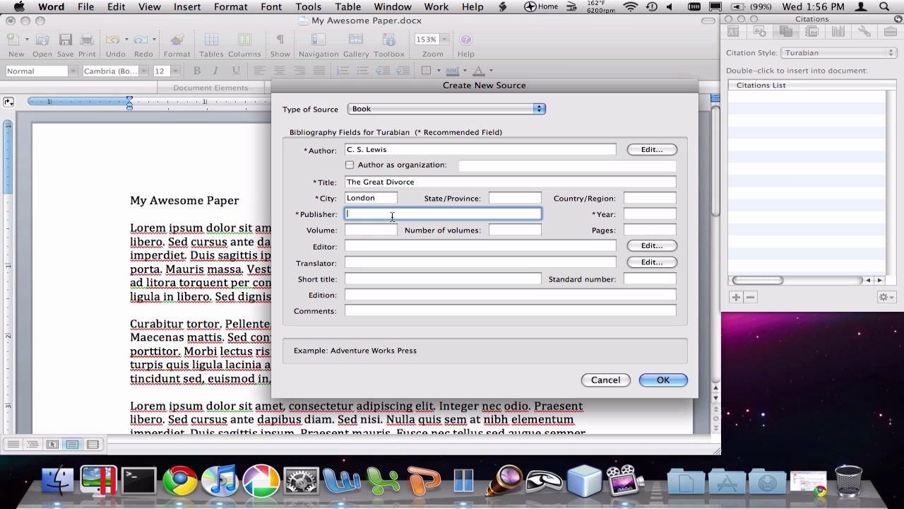
text(P)
text(ublishing)
key(BackSpace)
key(BackSpace)
key(BackSpace)
key(BackSpace)
key(BackSpace)
text(c)
key(BackSpace)
text(sher A)
click(641, 216)
text(19)
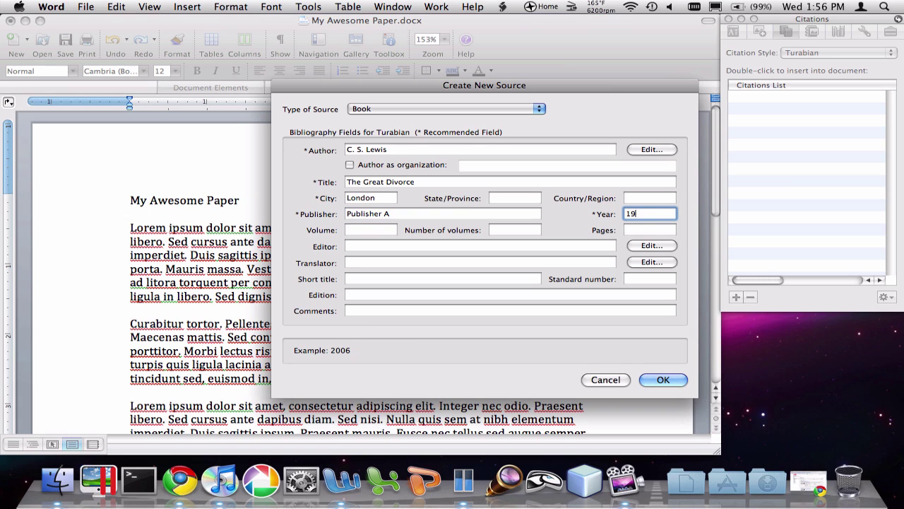
text(53)
click(657, 382)
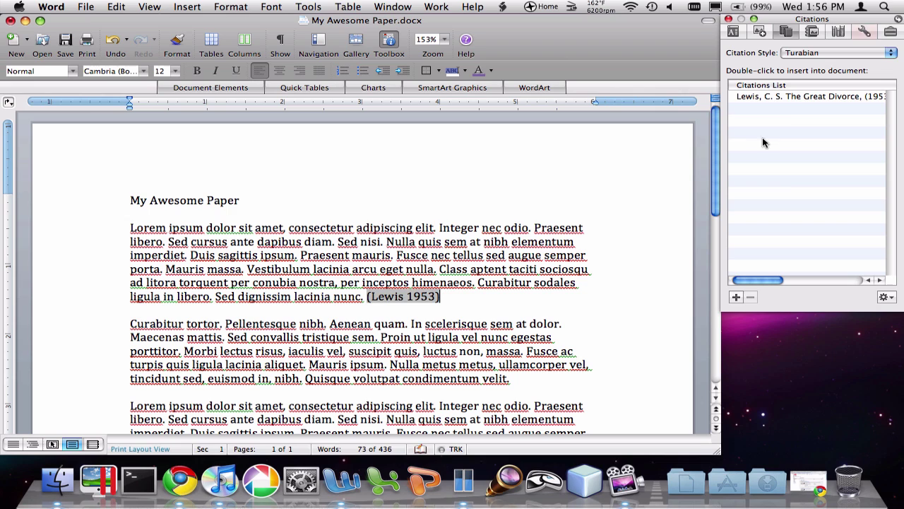
click(791, 97)
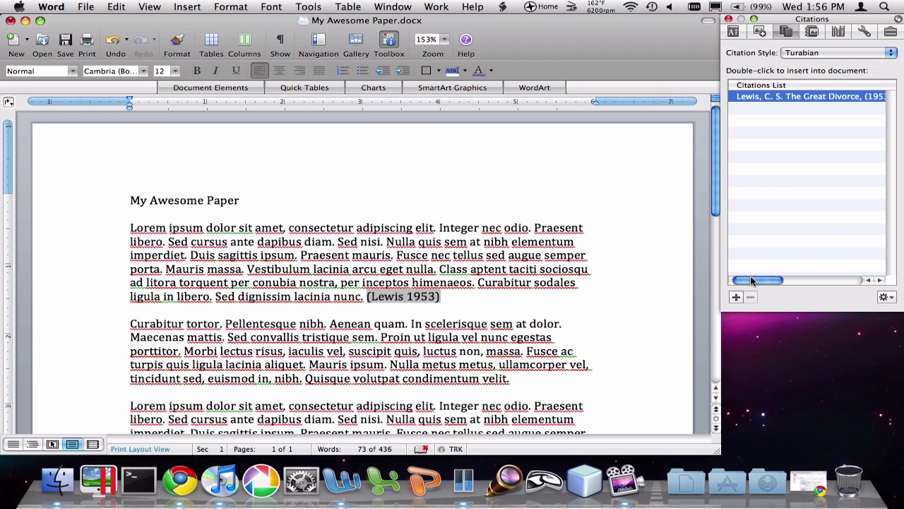
click(736, 297)
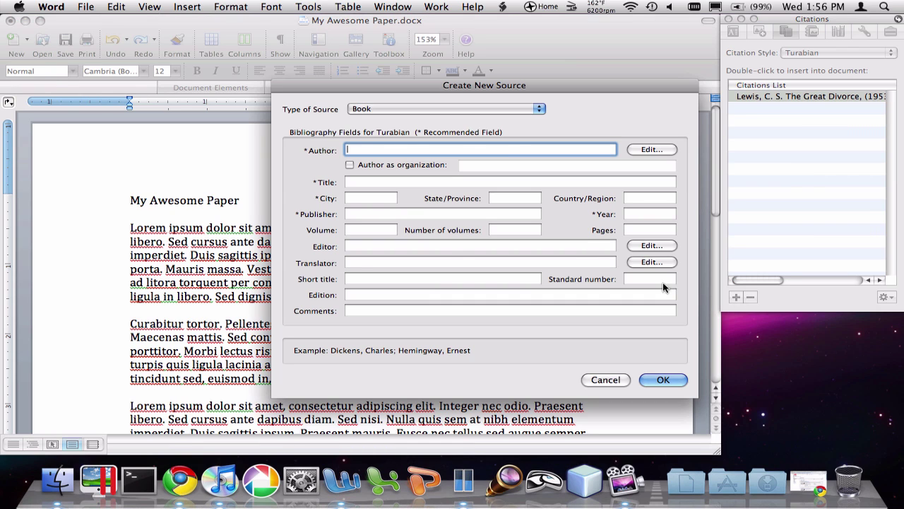
click(608, 376)
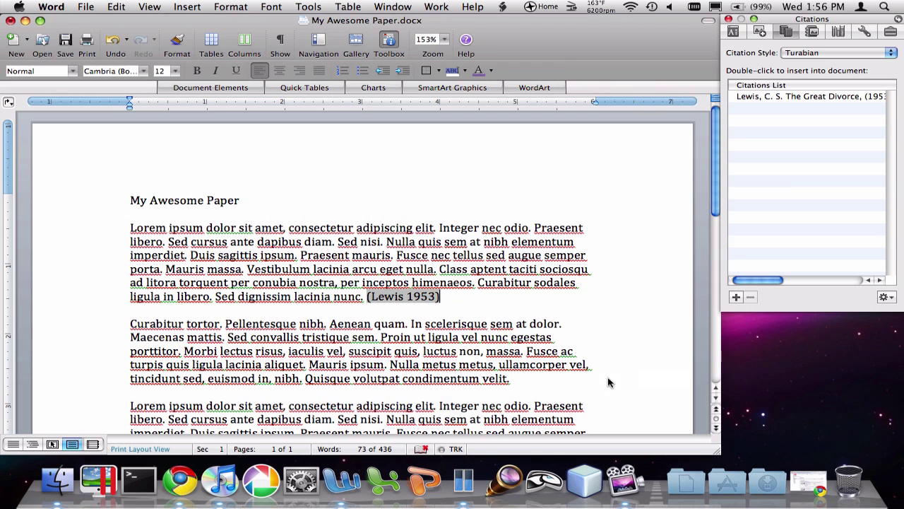
- Delete the Lewis citation from the end of the first body paragraph
click(456, 296)
click(478, 296)
key(BackSpace)
key(BackSpace)
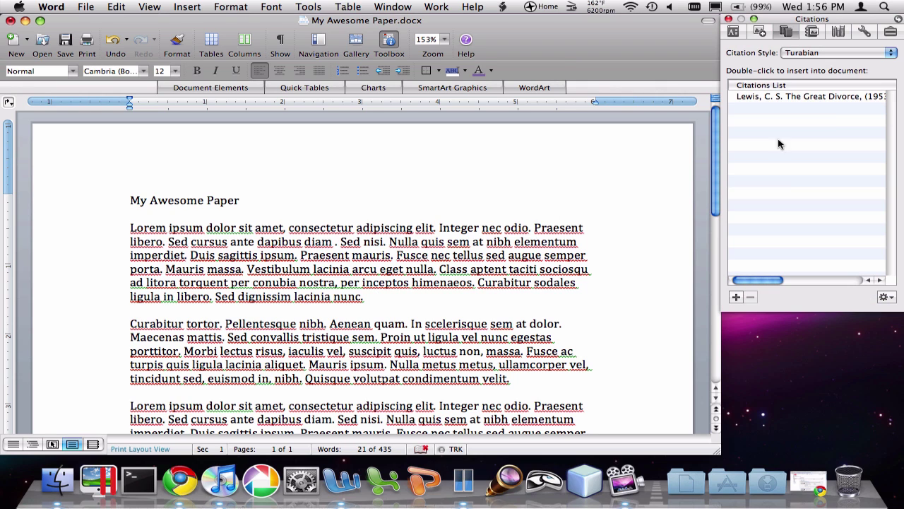
- Insert the Lewis citation after "dapibus diam" in the first body paragraph and set the citation style to MLA
double_click(825, 96)
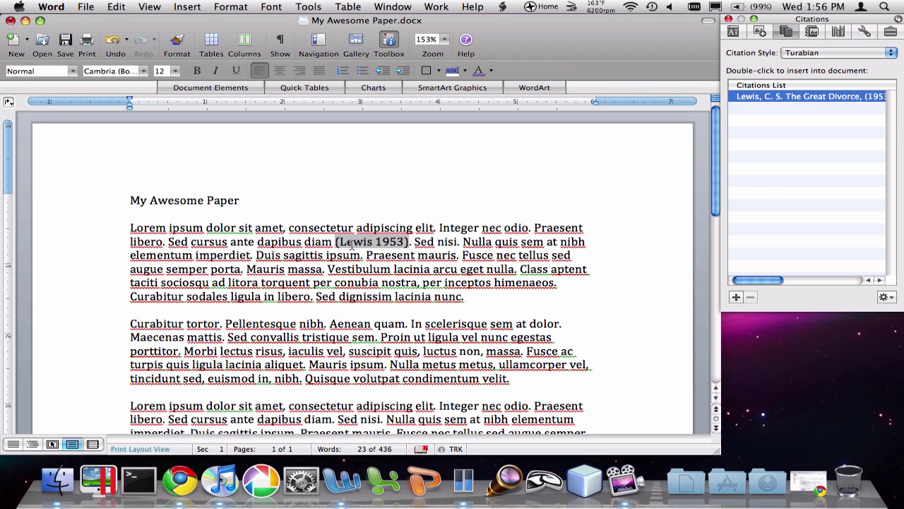
click(807, 56)
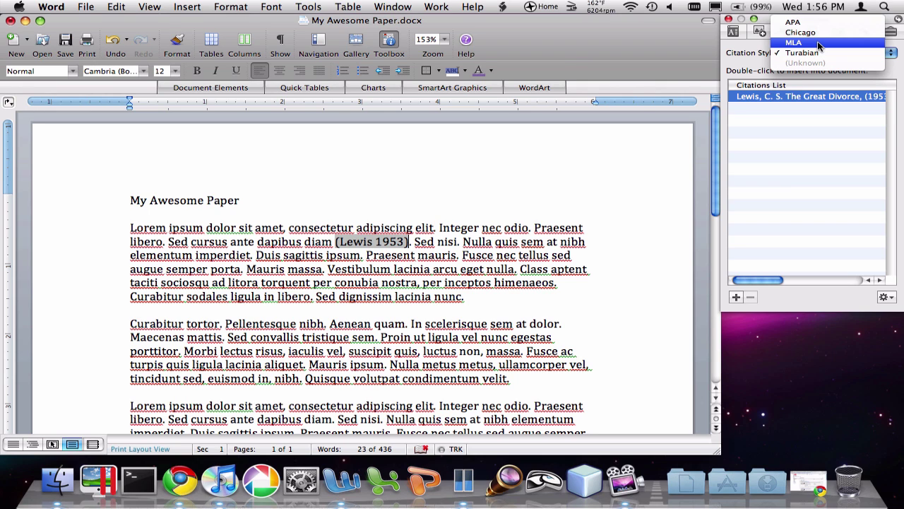
click(818, 44)
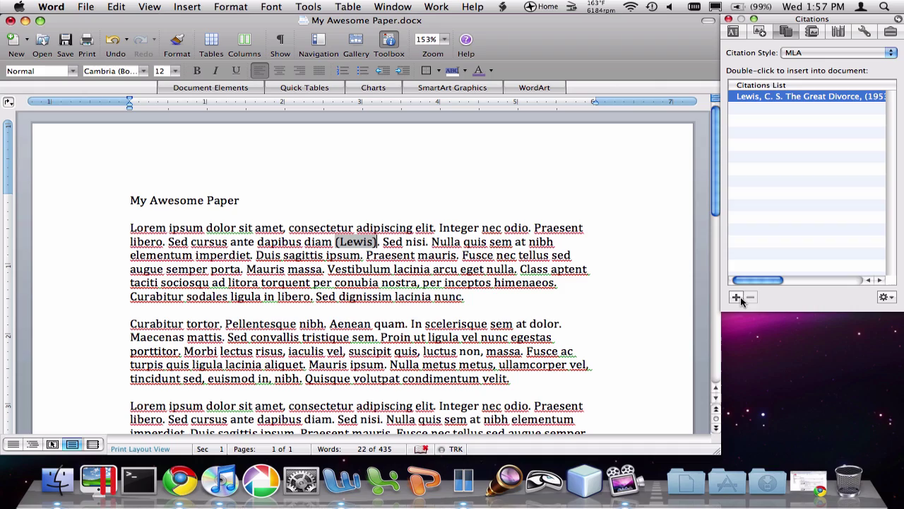
- Insert a page break after the last paragraph of the paper
click(497, 297)
scroll(497, 297, down, 5)
scroll(497, 297, down, 5)
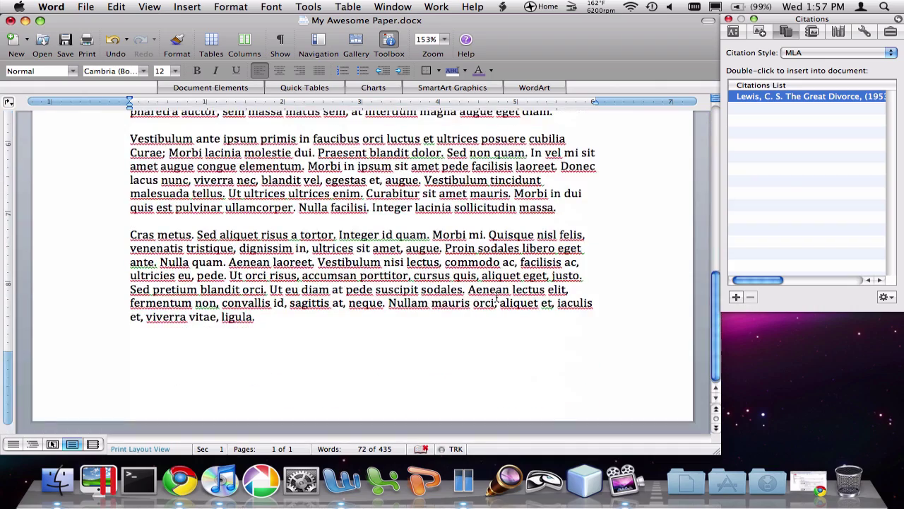
click(299, 320)
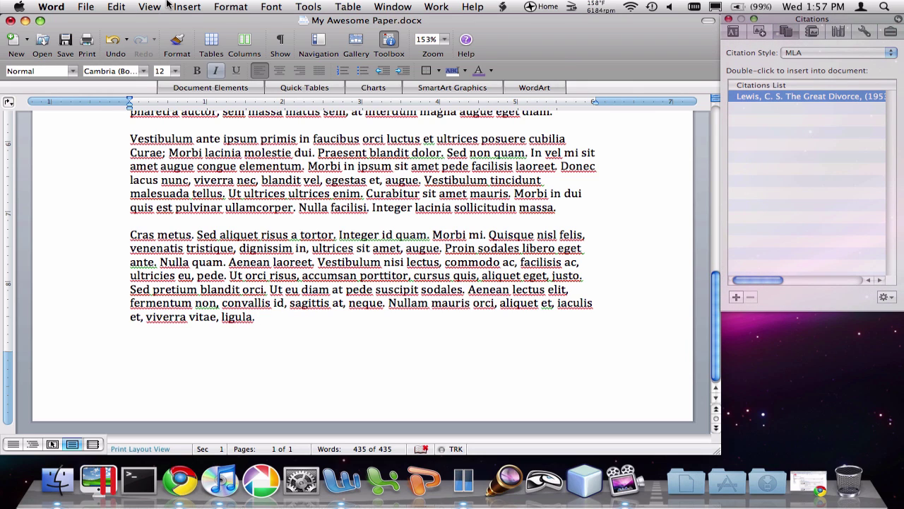
click(188, 6)
mouse_move(203, 22)
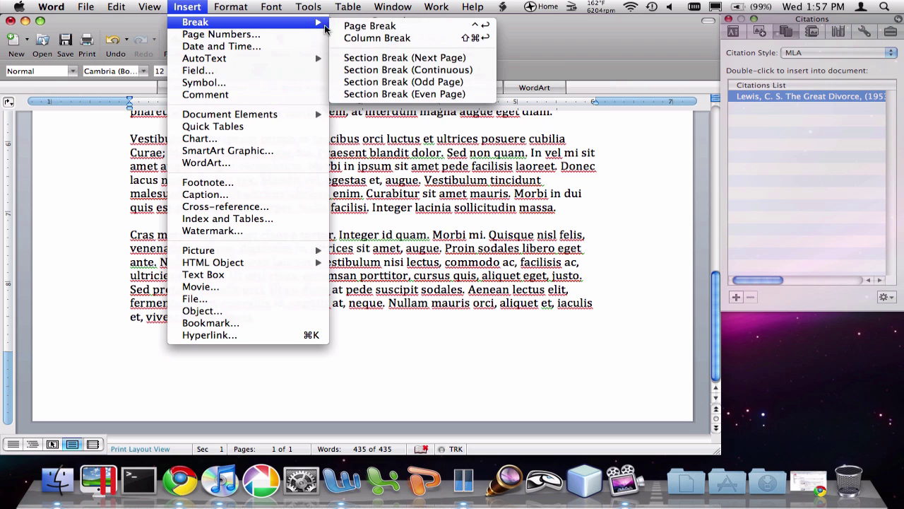
click(349, 26)
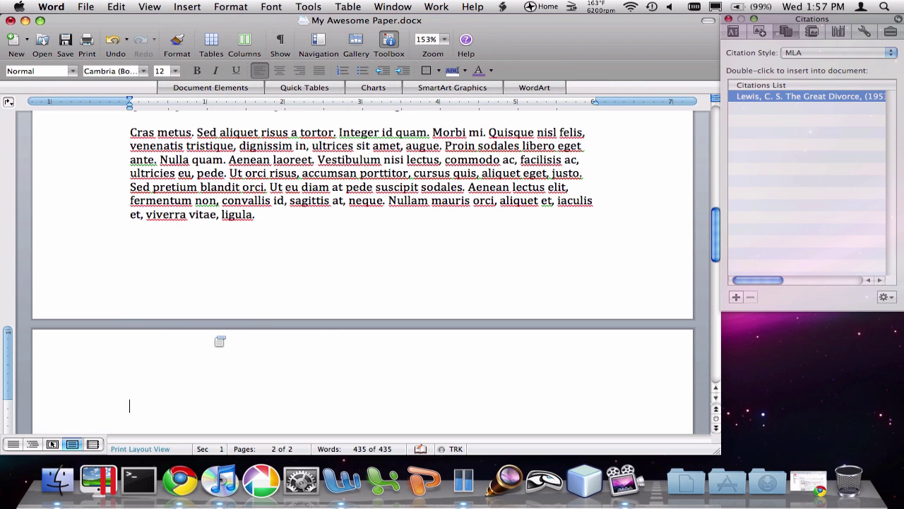
- Insert a Bibliography document element on the new page and close the elements gallery
scroll(216, 340, down, 5)
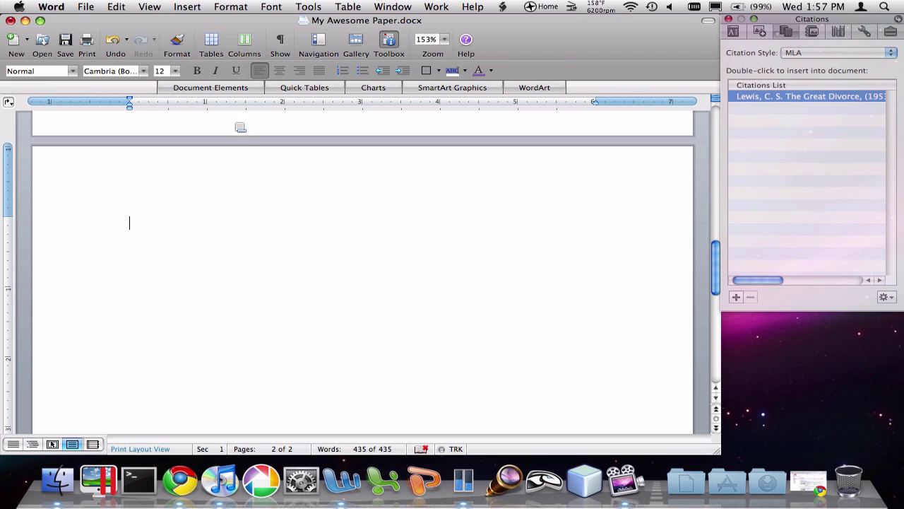
click(224, 87)
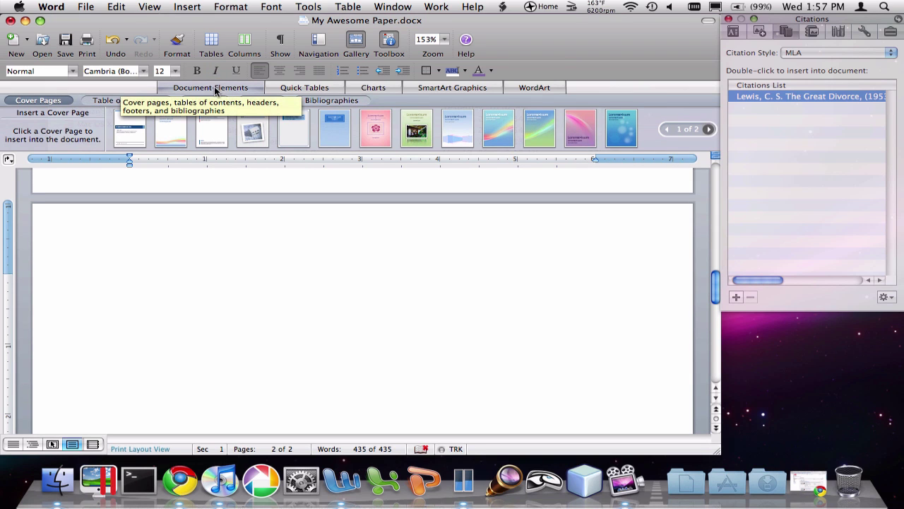
click(343, 99)
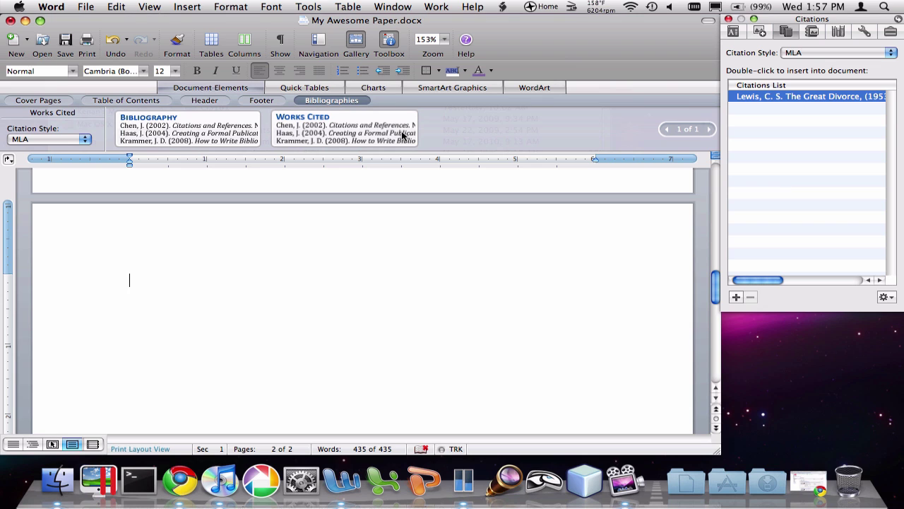
click(224, 134)
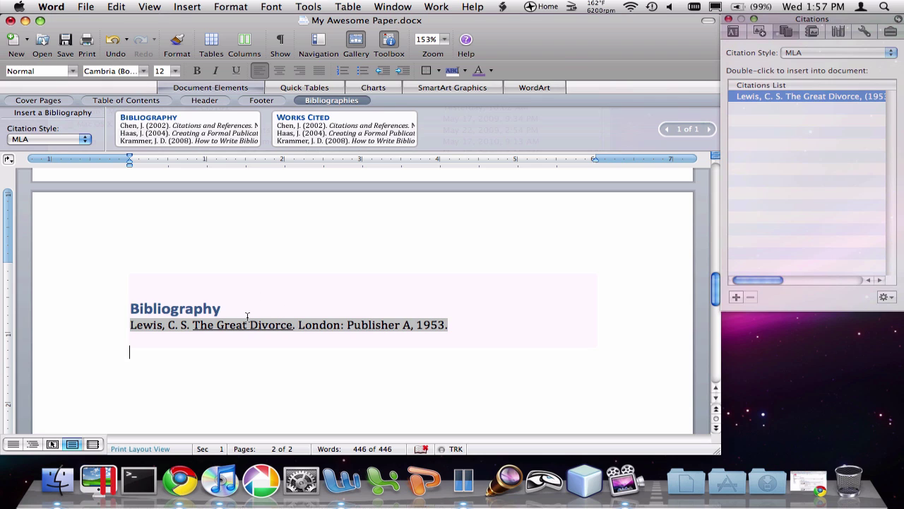
click(238, 87)
- Examine the bibliography block and its options for updating citations or converting to static text
click(177, 253)
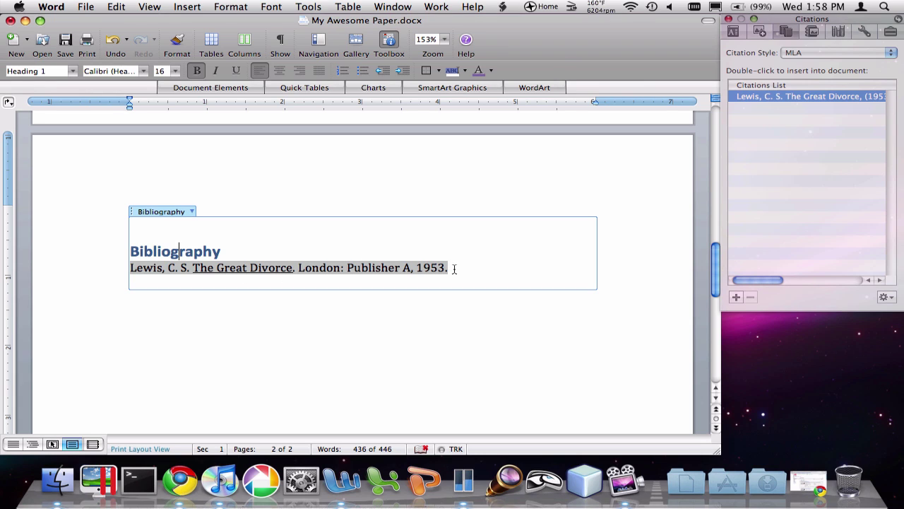
click(454, 269)
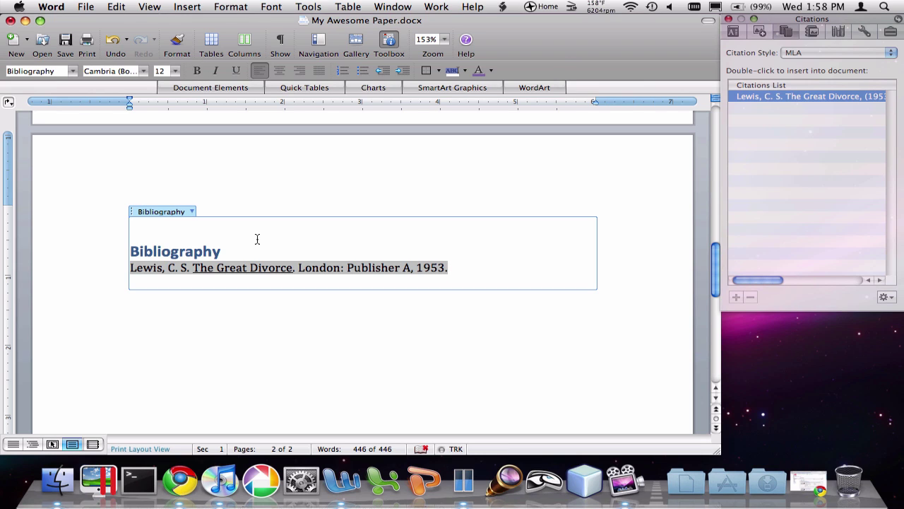
click(192, 212)
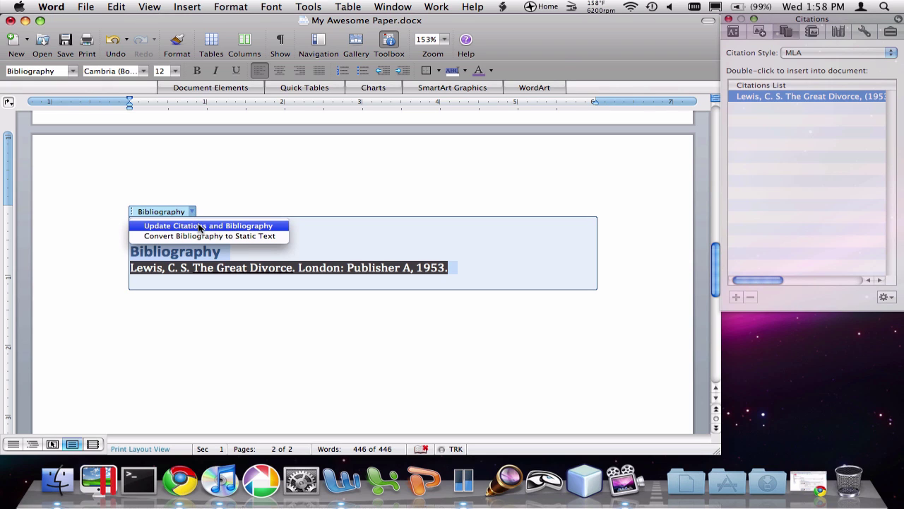
click(200, 225)
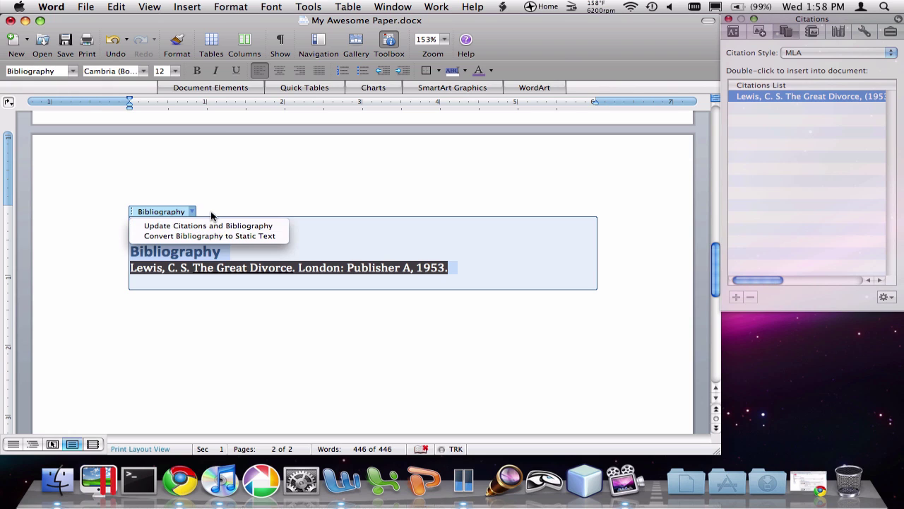
click(756, 191)
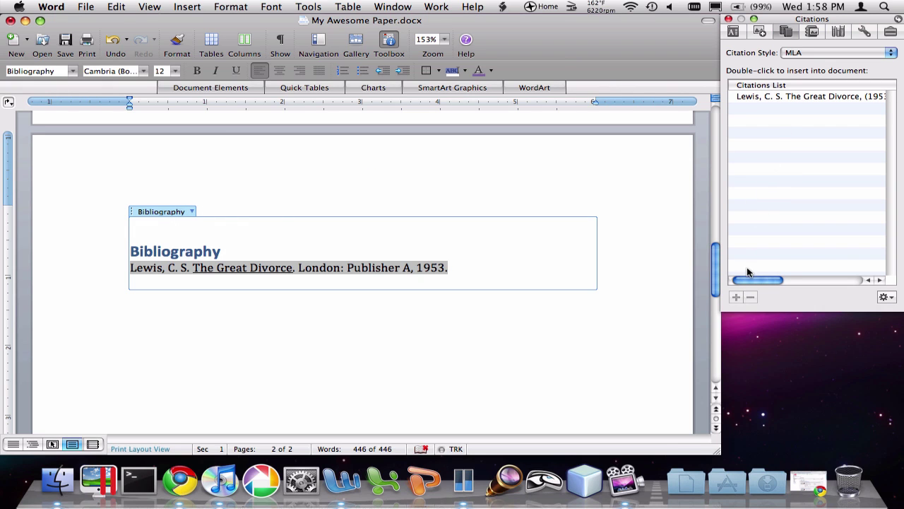
- Start a new source of type Web site from the blank line above the bibliography, with Bill Gates as author
click(629, 178)
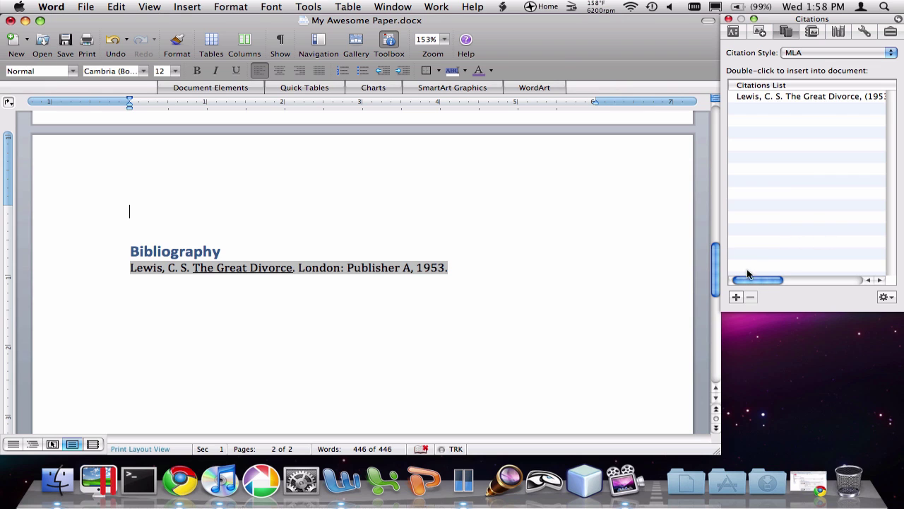
click(736, 296)
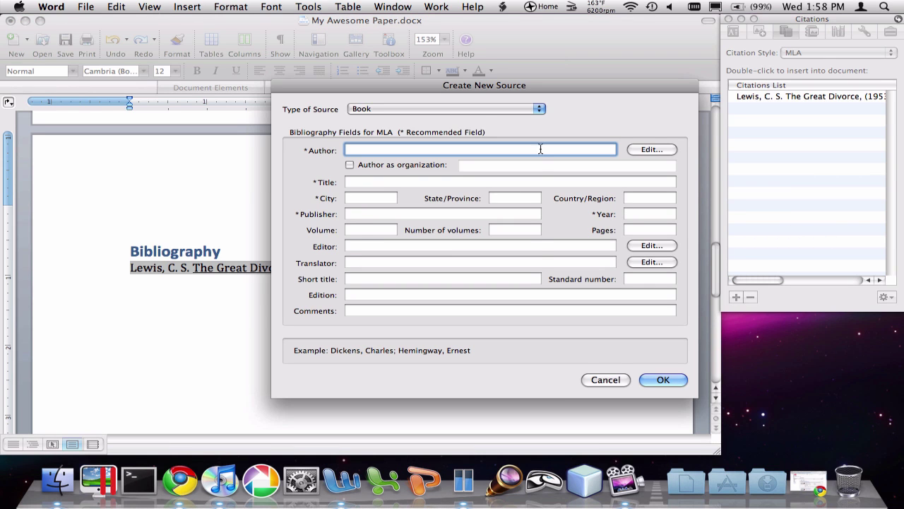
click(452, 108)
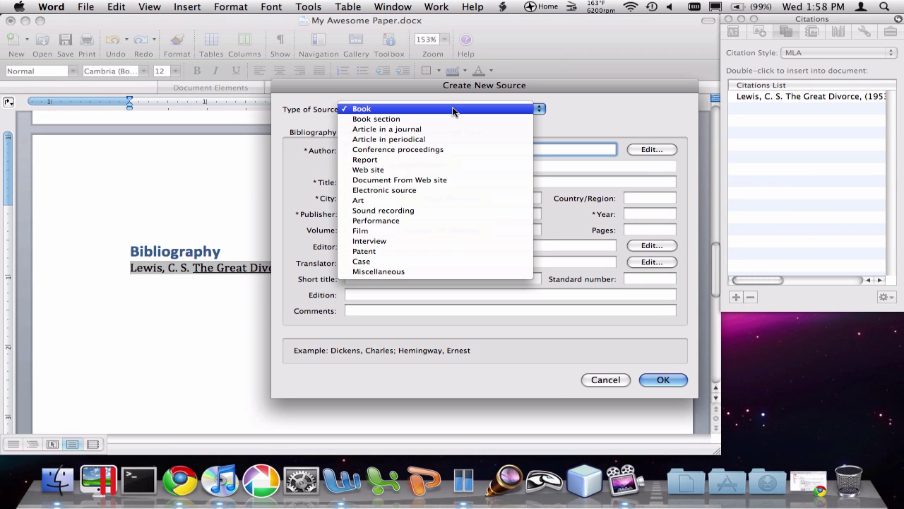
click(458, 168)
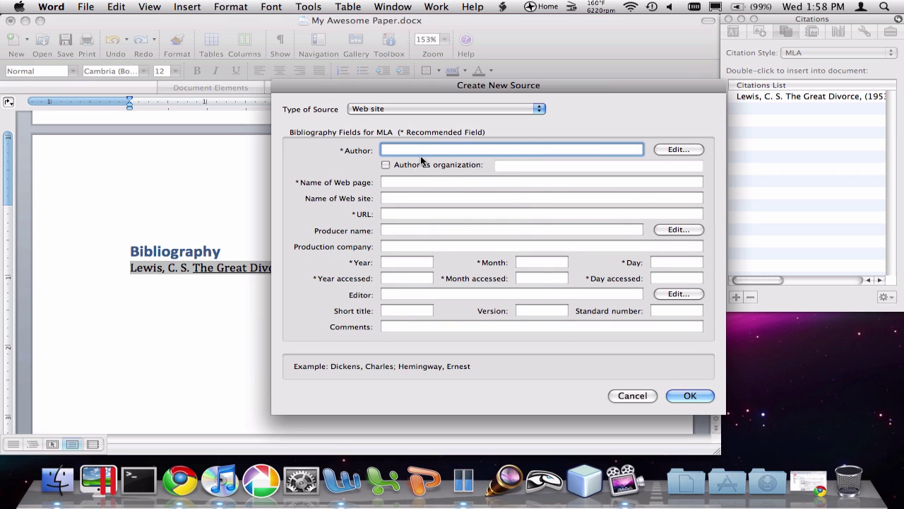
text(Bill Gates)
key(Tab)
key(Tab)
key(Tab)
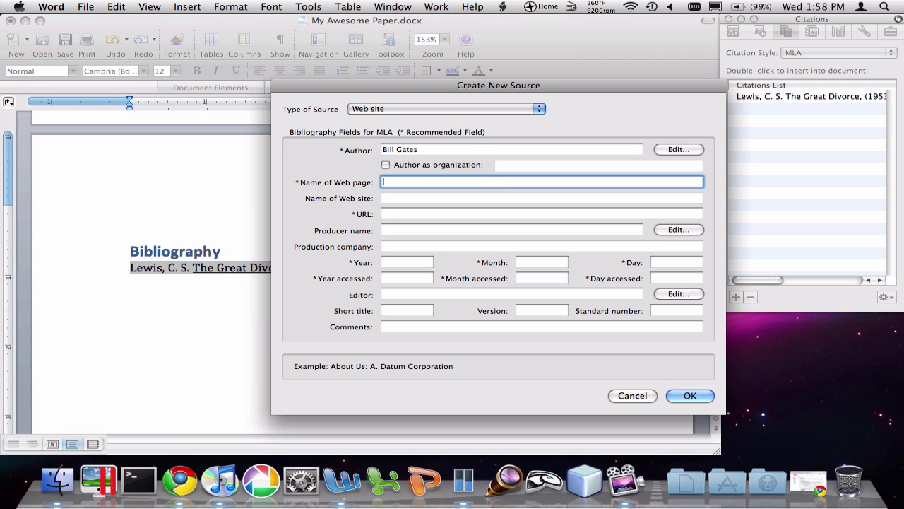
text(www.mc)
text(.com)
click(411, 198)
text(MI)
key(BackSpace)
text(ic)
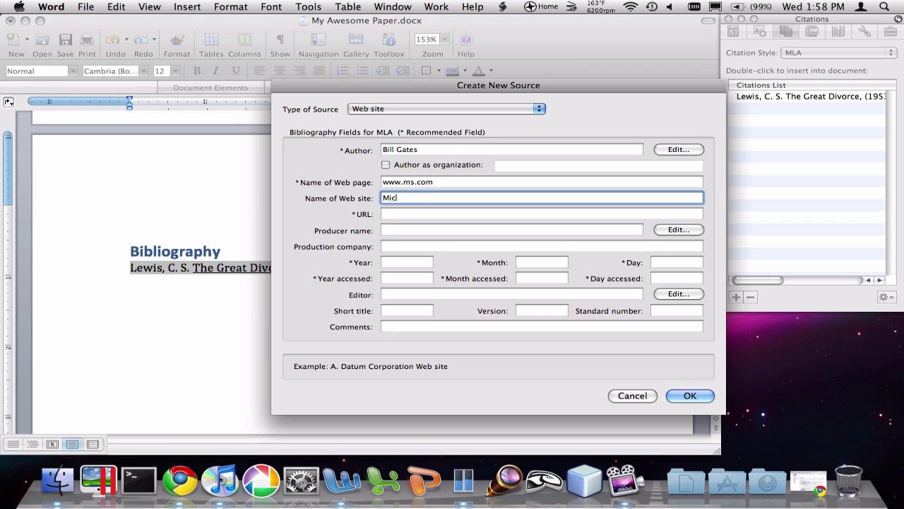
text(rosoft Website)
key(Tab)
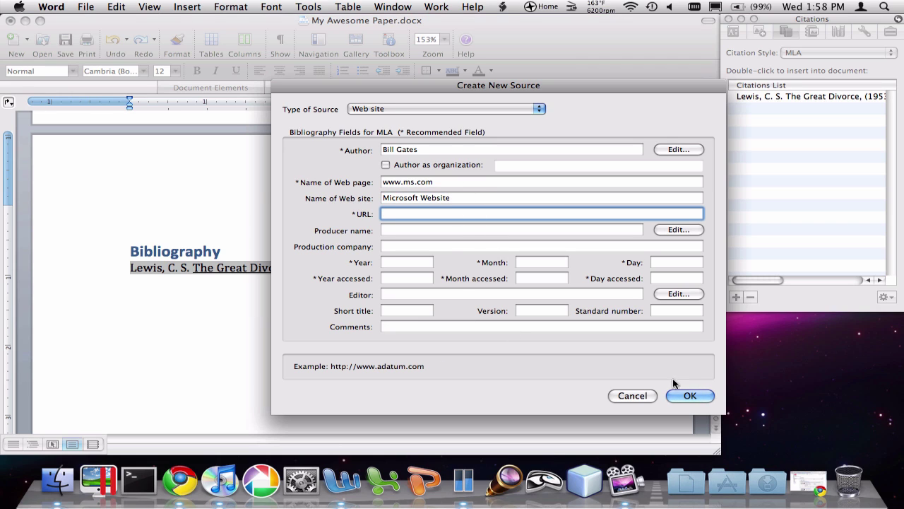
click(690, 395)
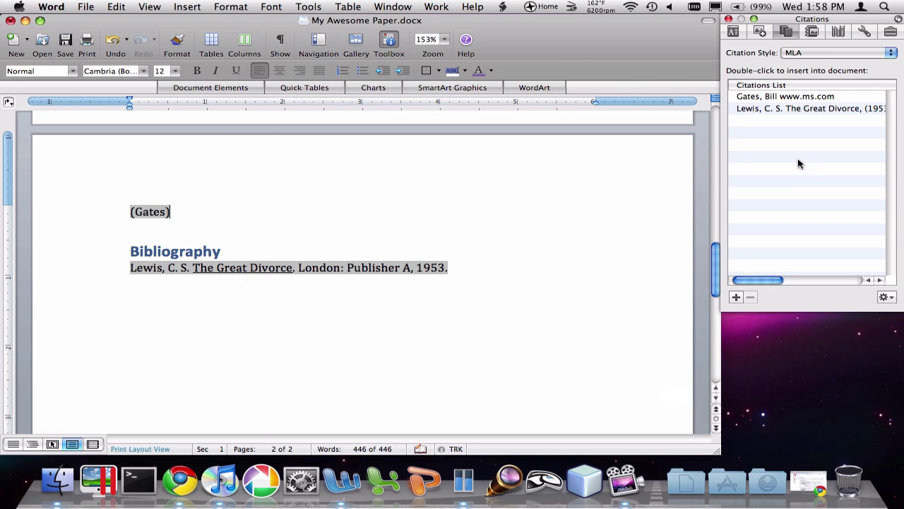
- Update the citations and bibliography from the Bibliography block to include the Gates source
click(804, 97)
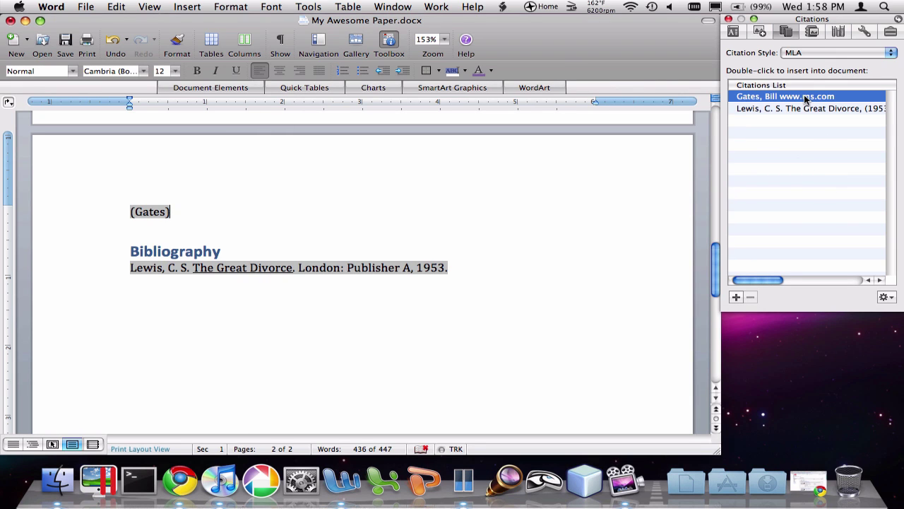
click(284, 273)
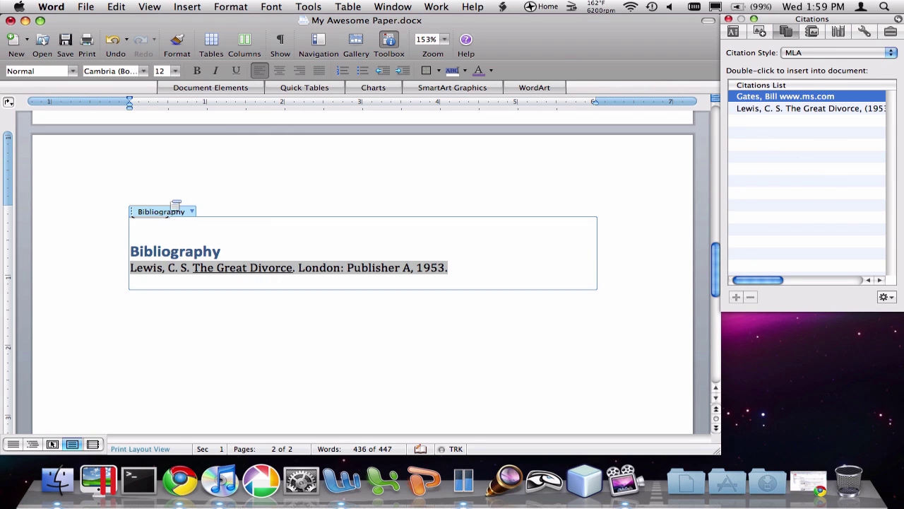
click(192, 212)
click(190, 224)
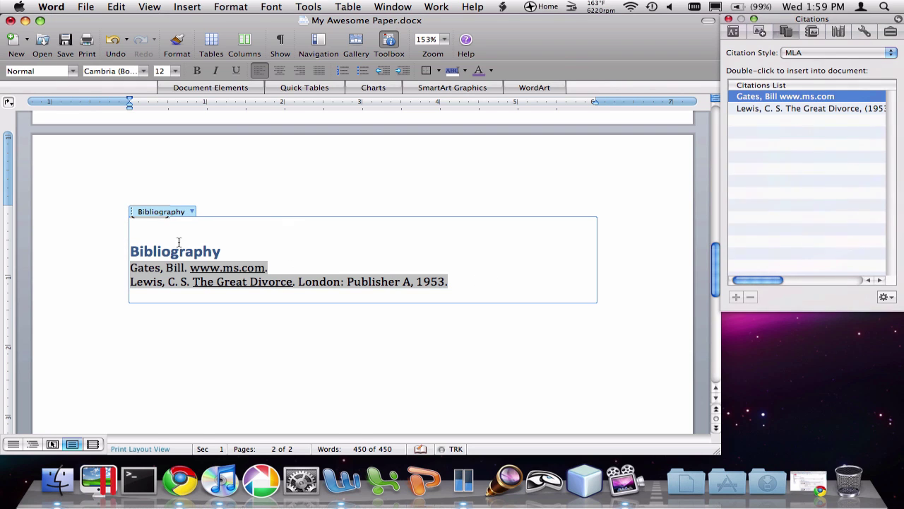
- Delete the Gates in-text citation and the empty line above the Bibliography heading
click(246, 202)
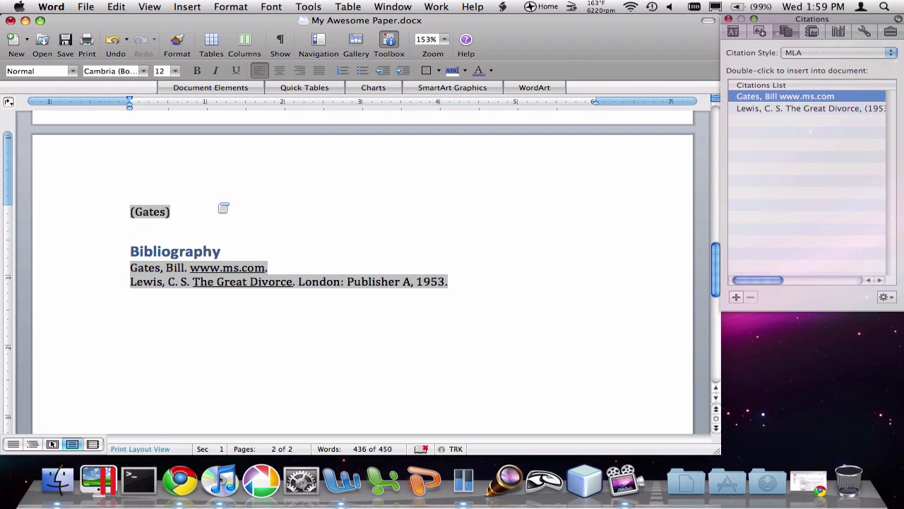
key(BackSpace)
key(BackSpace)
key(BackSpace)
key(BackSpace)
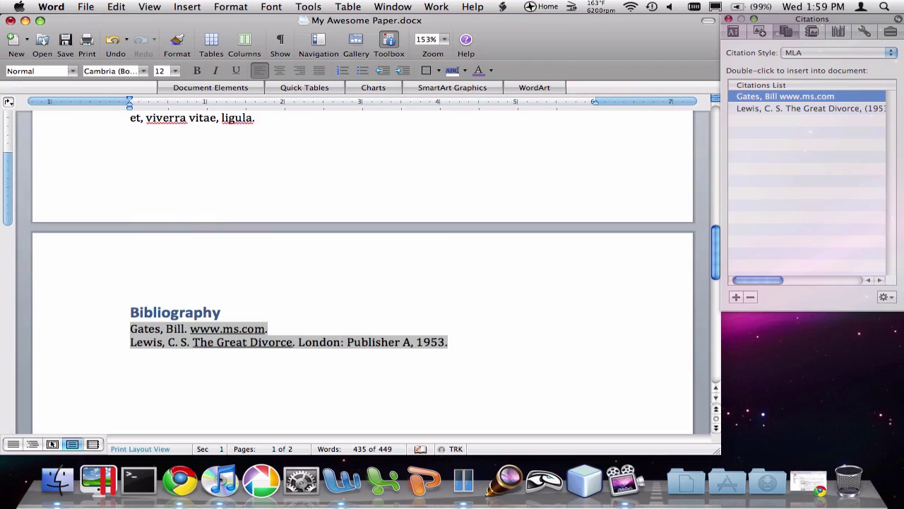
- Edit the Lewis citation in the first body paragraph to add page number 12
scroll(218, 207, up, 15)
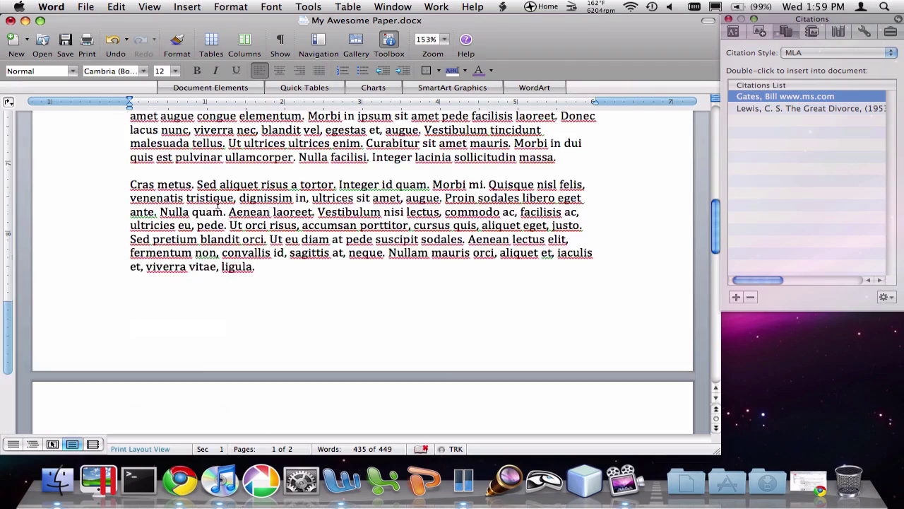
scroll(218, 207, up, 5)
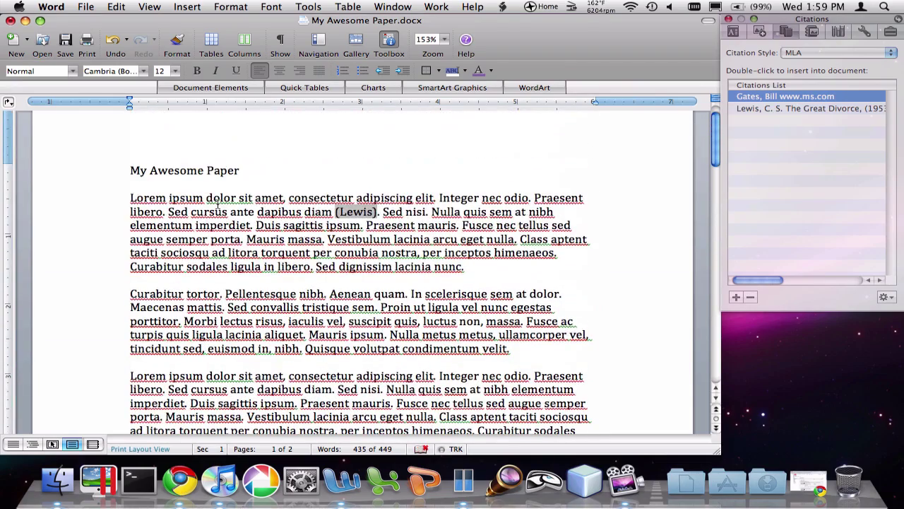
click(368, 212)
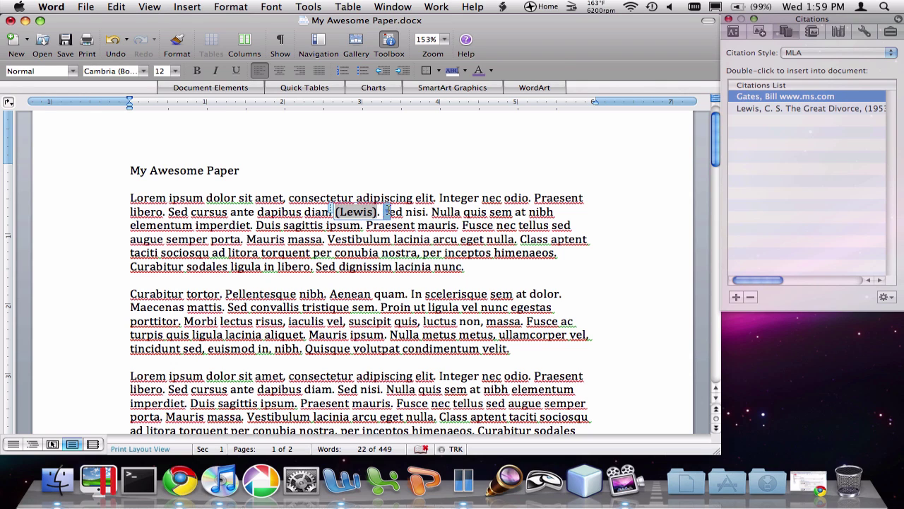
click(387, 211)
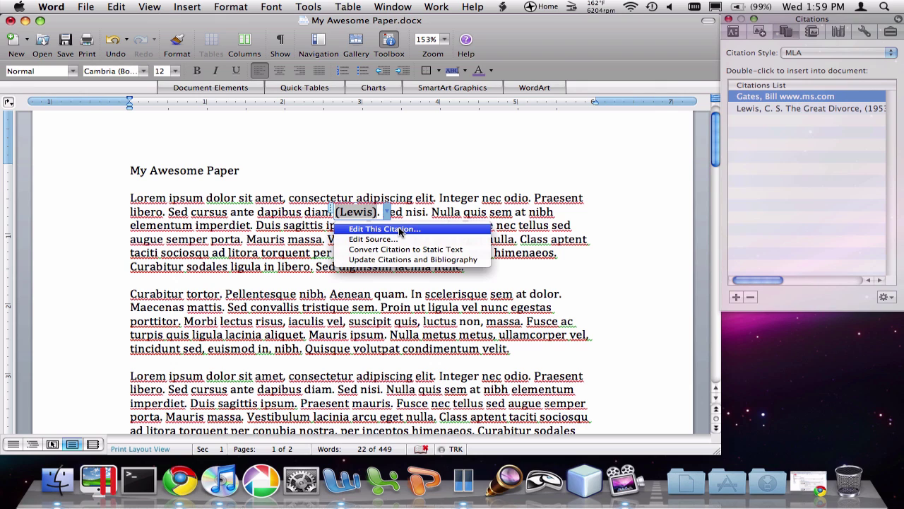
click(385, 229)
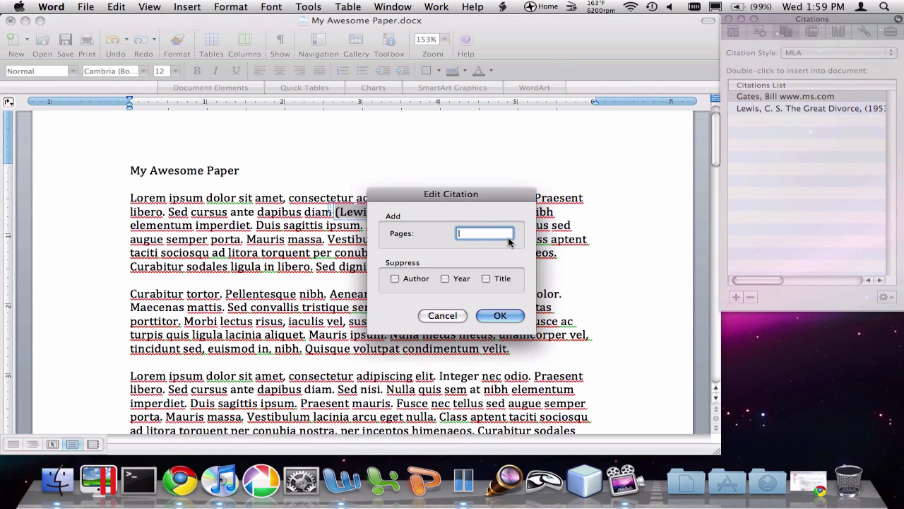
text(12)
click(506, 315)
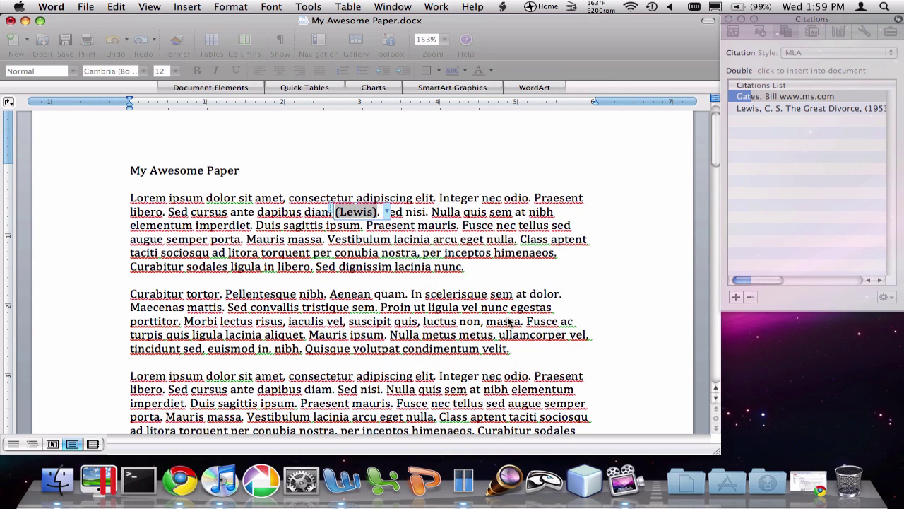
click(407, 241)
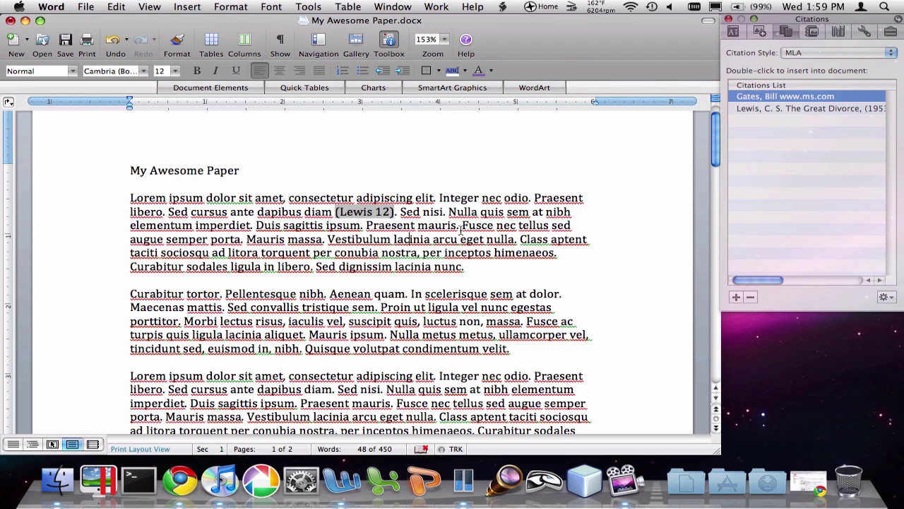
scroll(460, 230, down, 1)
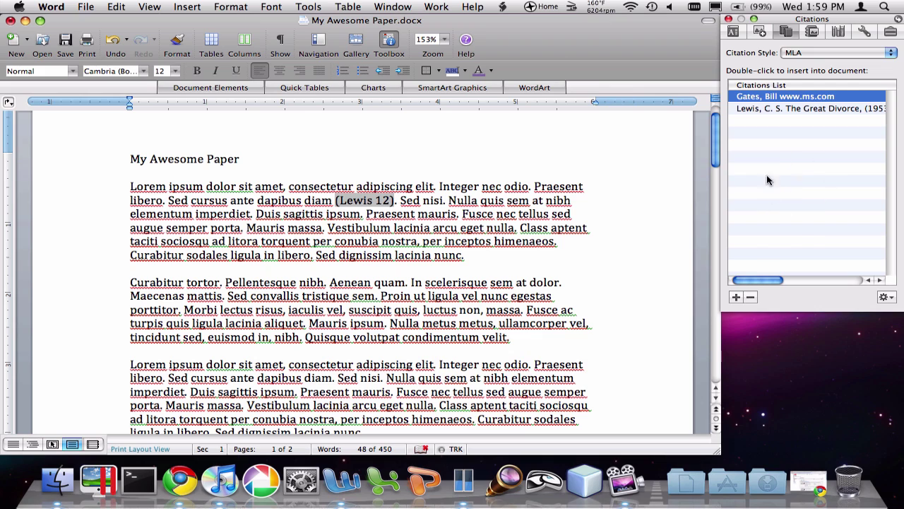
scroll(388, 252, down, 2)
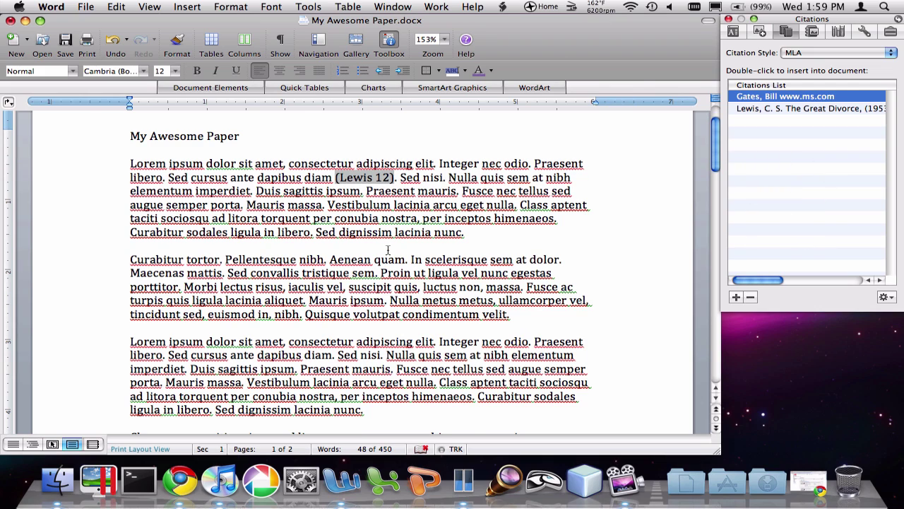
scroll(349, 321, down, 20)
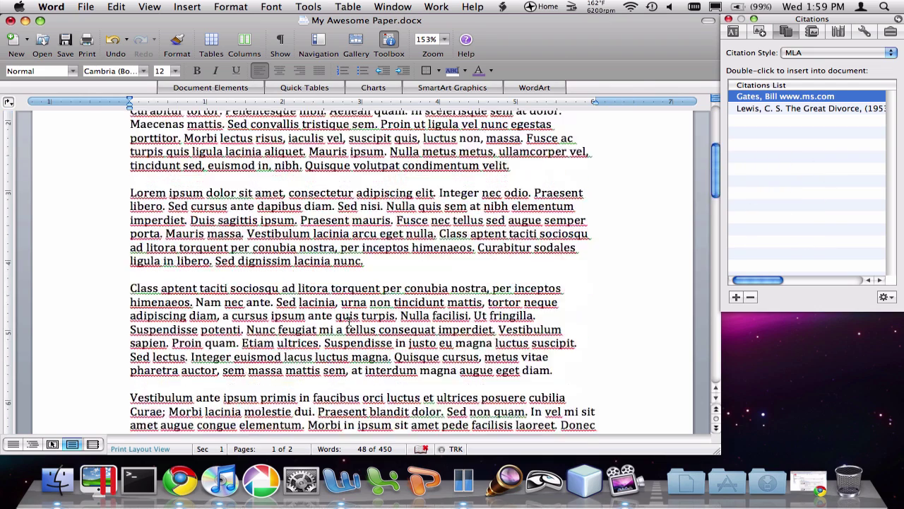